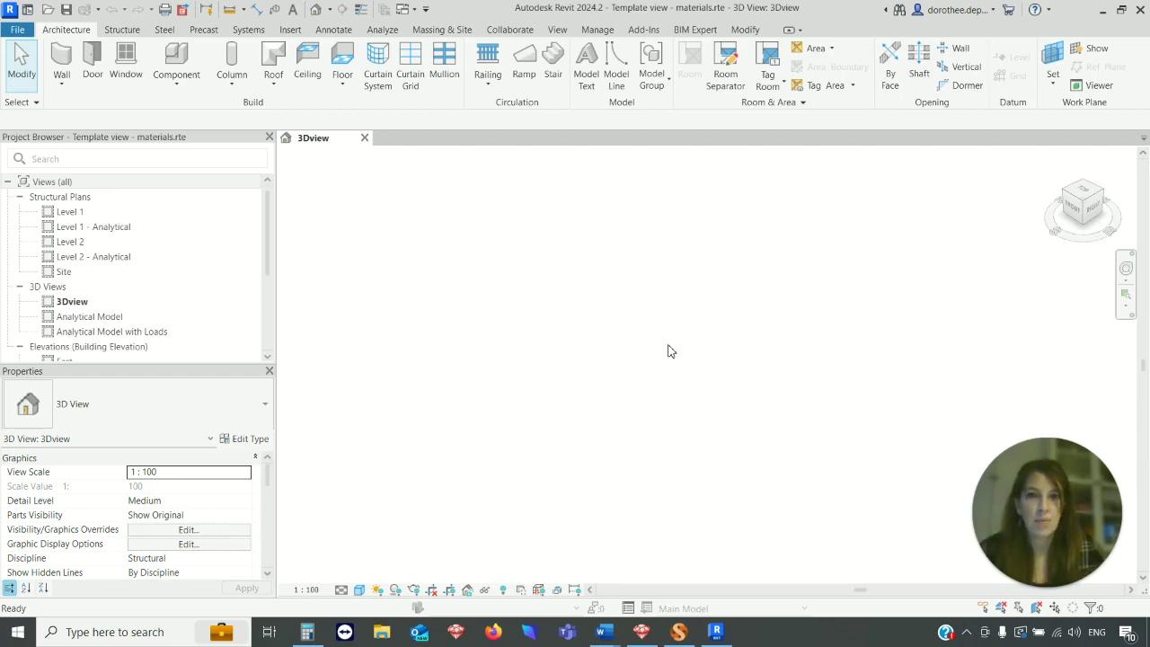
Step: Switch to Diamonds and view the loads on the App building model, returning to its geometry
click(640, 632)
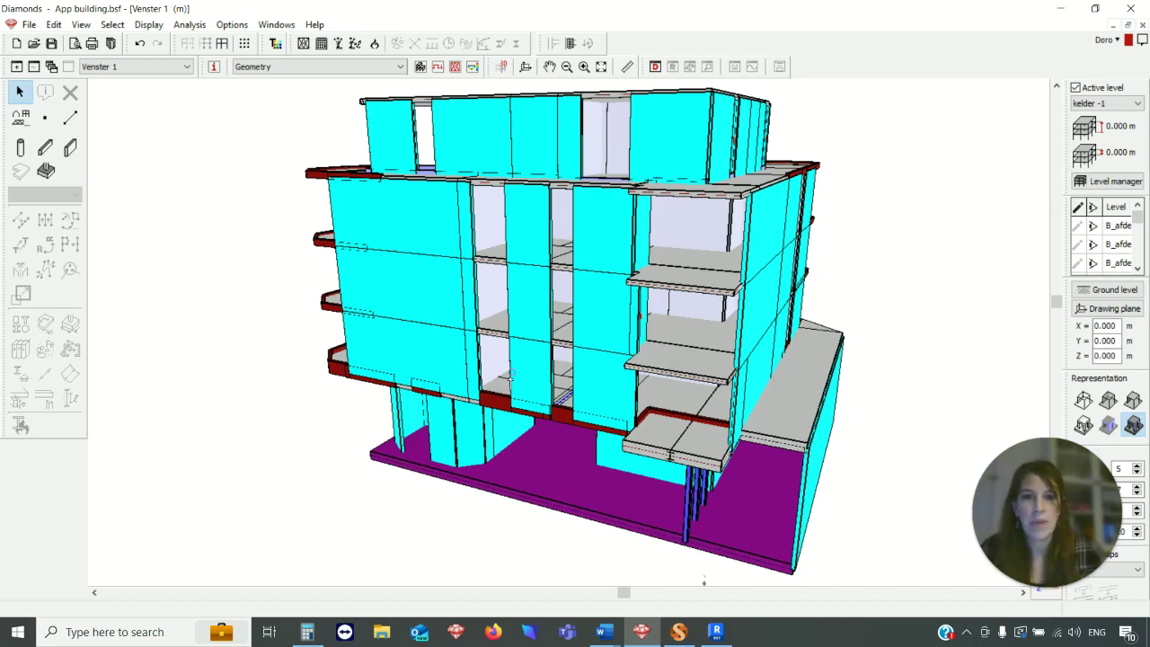
click(438, 67)
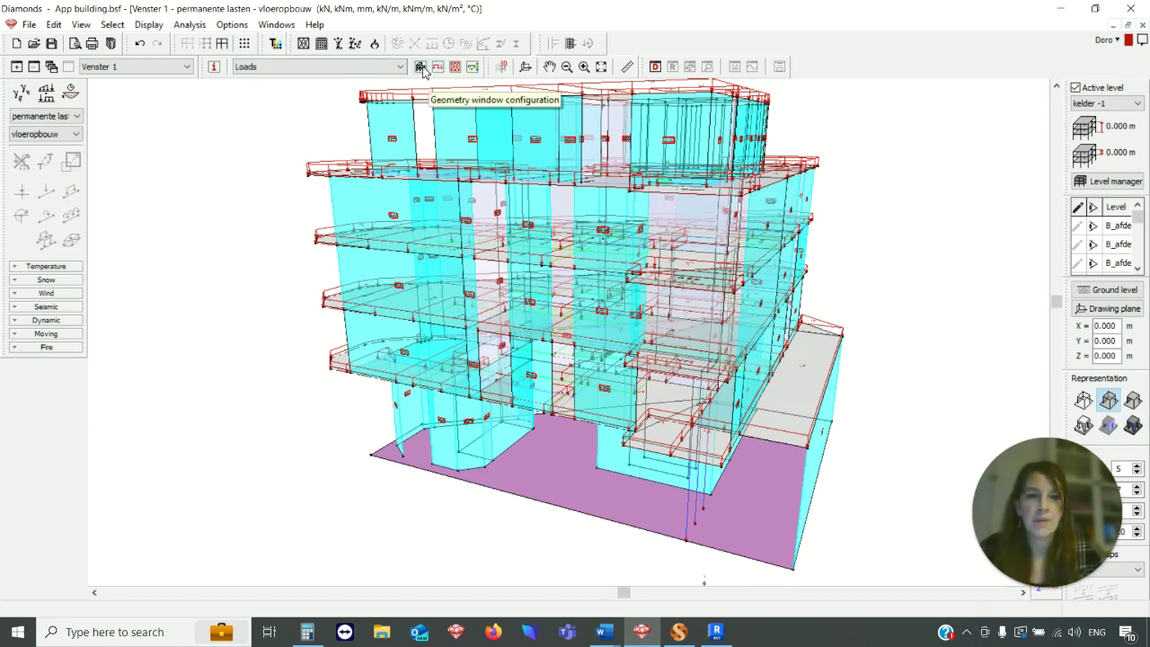
click(420, 67)
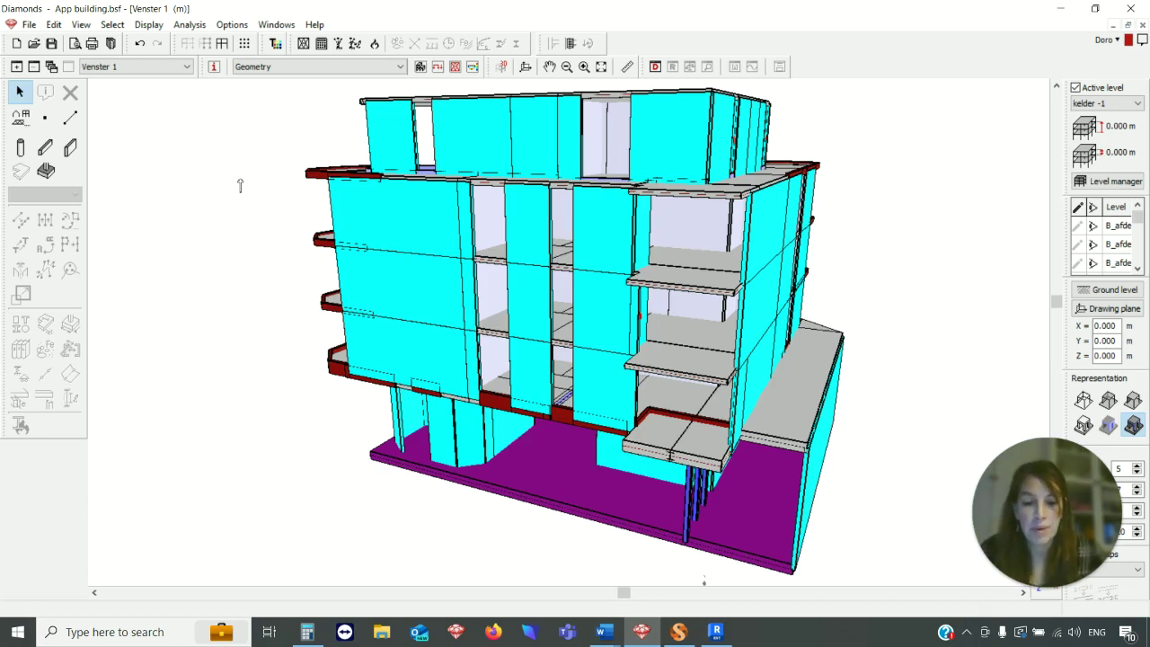
Step: Export the Diamonds model to BIM Expert and select Revit as the local export plug-in
click(29, 24)
mouse_move(144, 157)
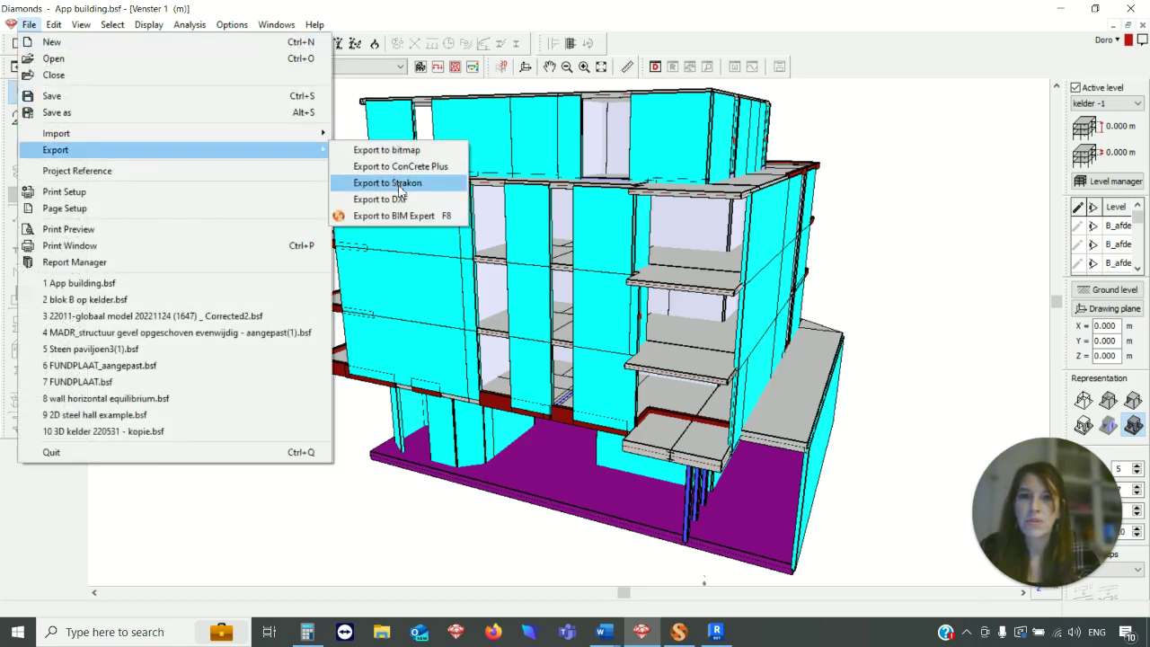
click(402, 216)
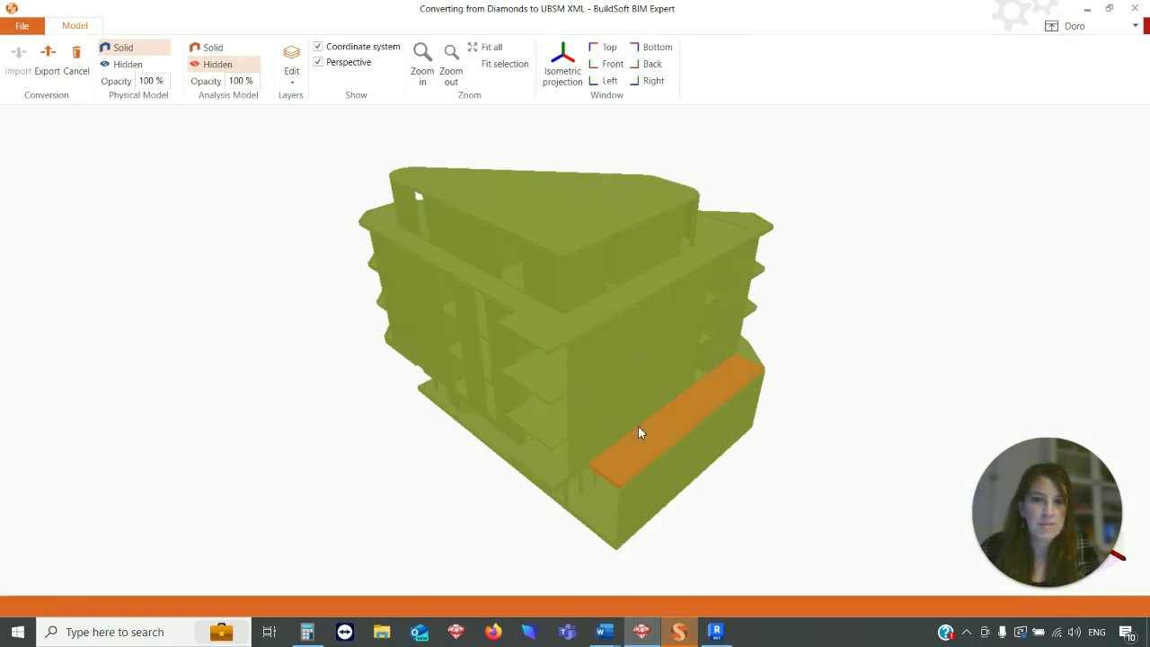
click(49, 63)
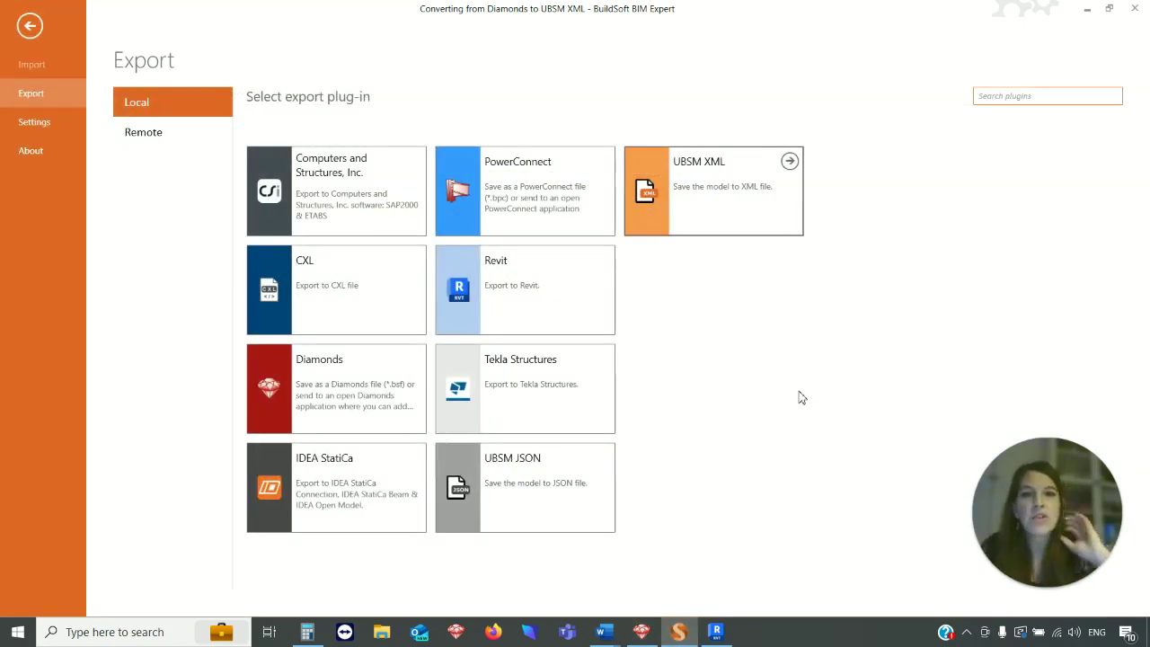
mouse_move(583, 282)
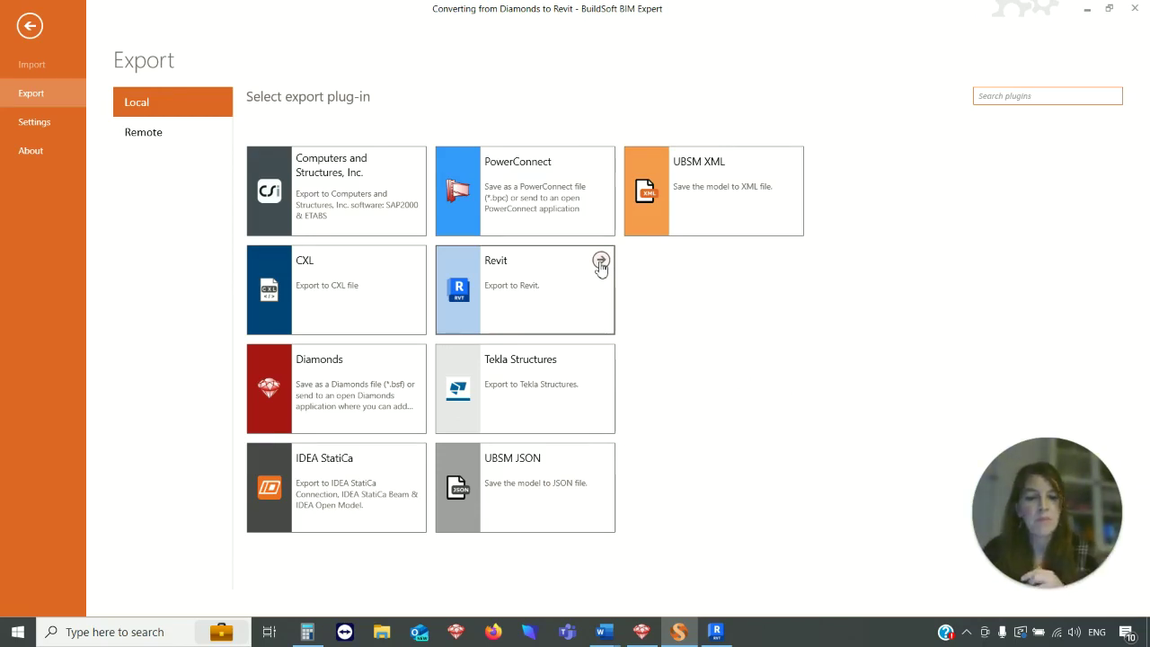
Step: Check the open template project in Revit, return to BIM Expert and start the export to Revit
click(719, 634)
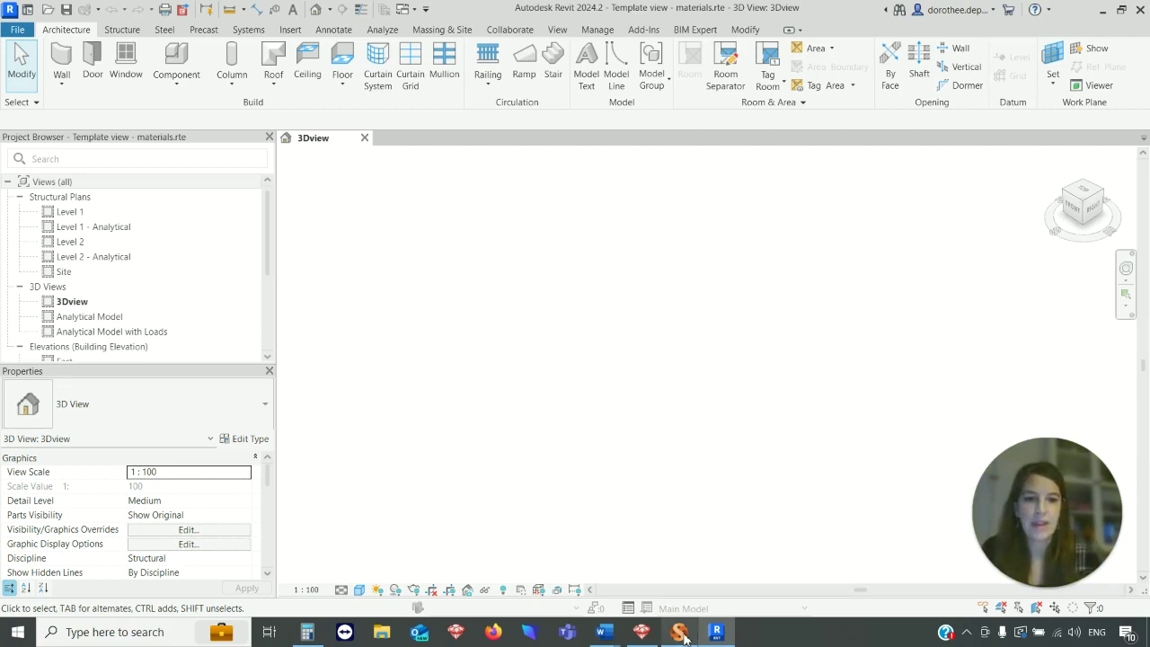
mouse_move(680, 632)
click(665, 563)
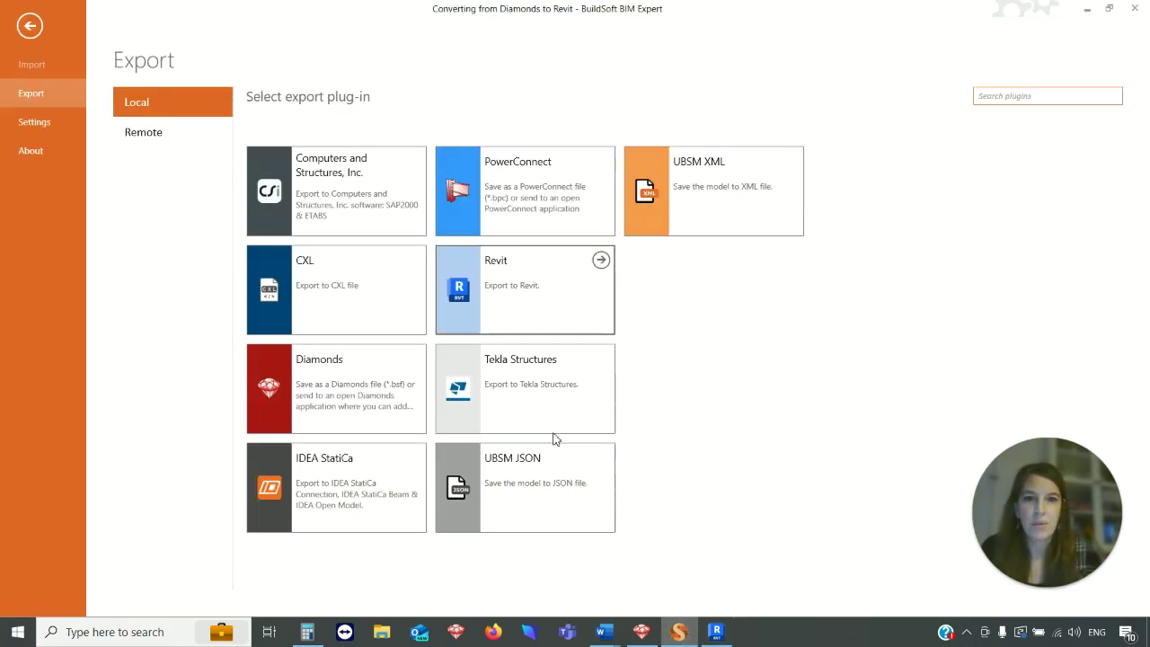
click(601, 261)
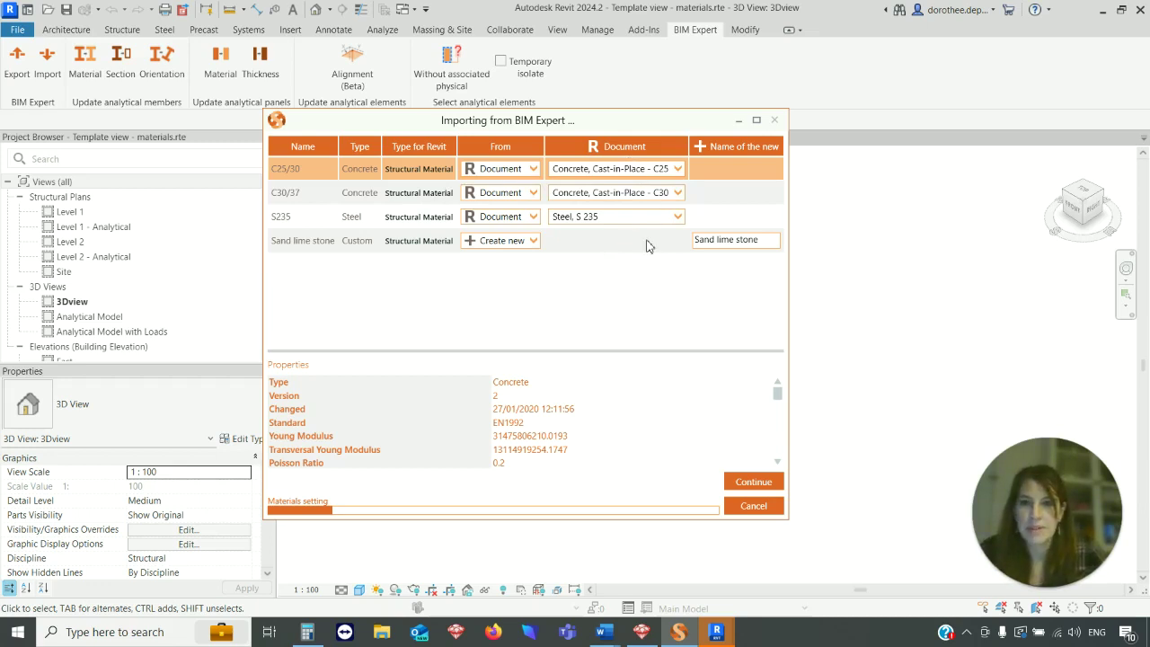
Step: Map the Sand lime stone material to the document material Brick, Sand Lime and continue to the sections setting
click(532, 243)
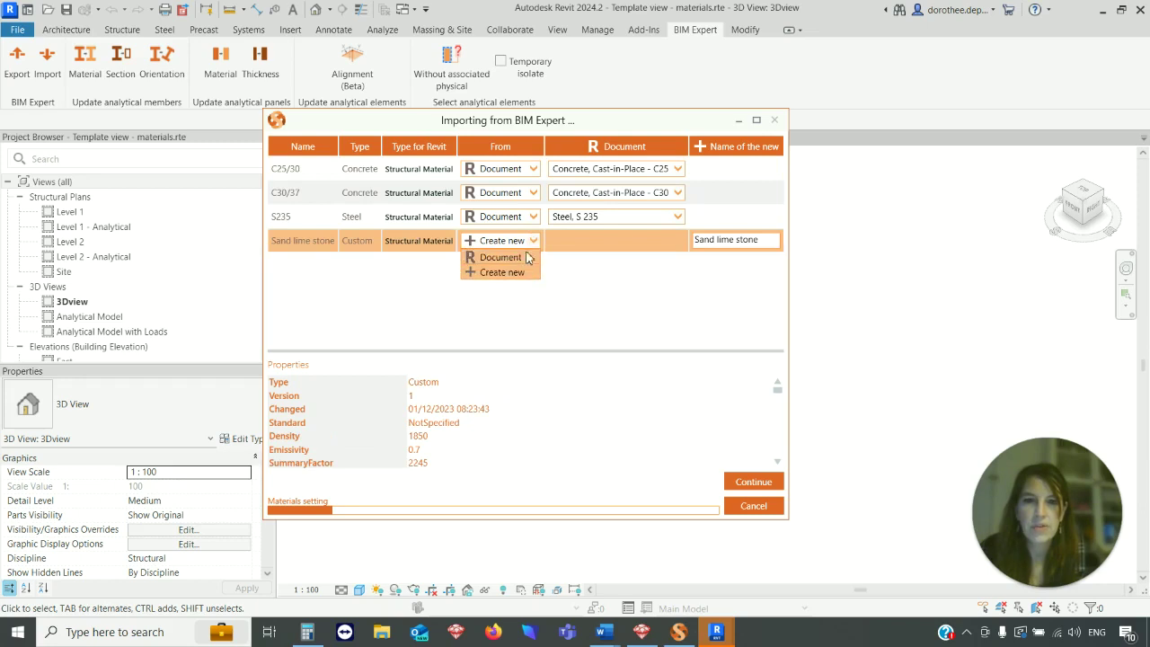
click(525, 257)
click(678, 241)
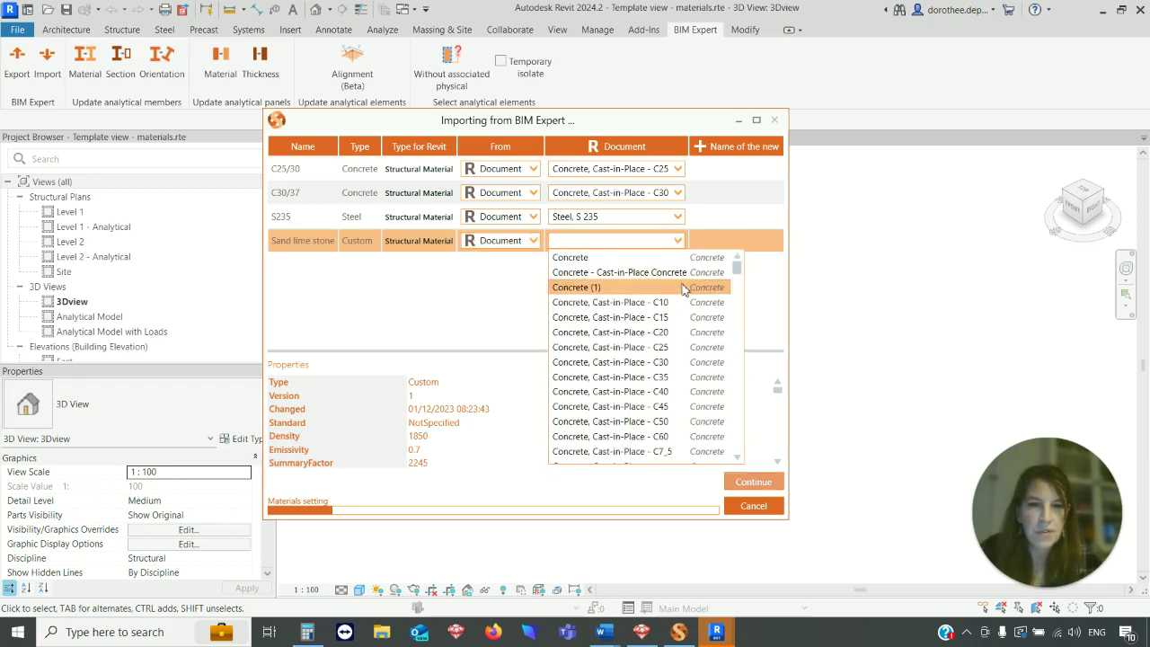
scroll(683, 288, down, 9)
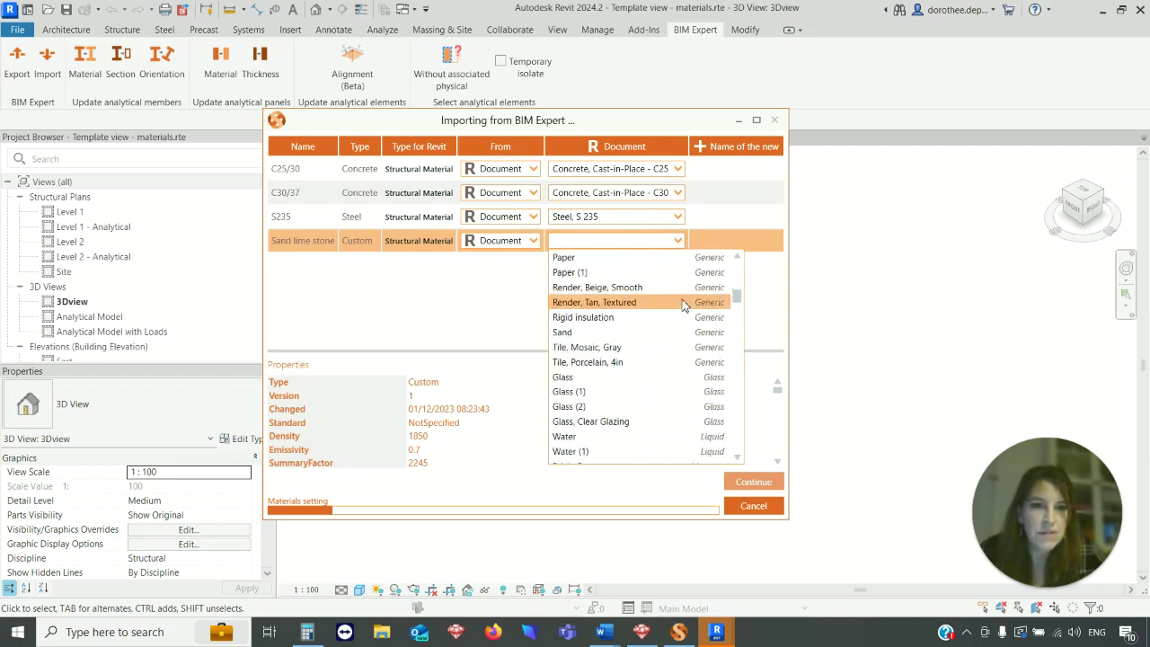
scroll(683, 306, down, 4)
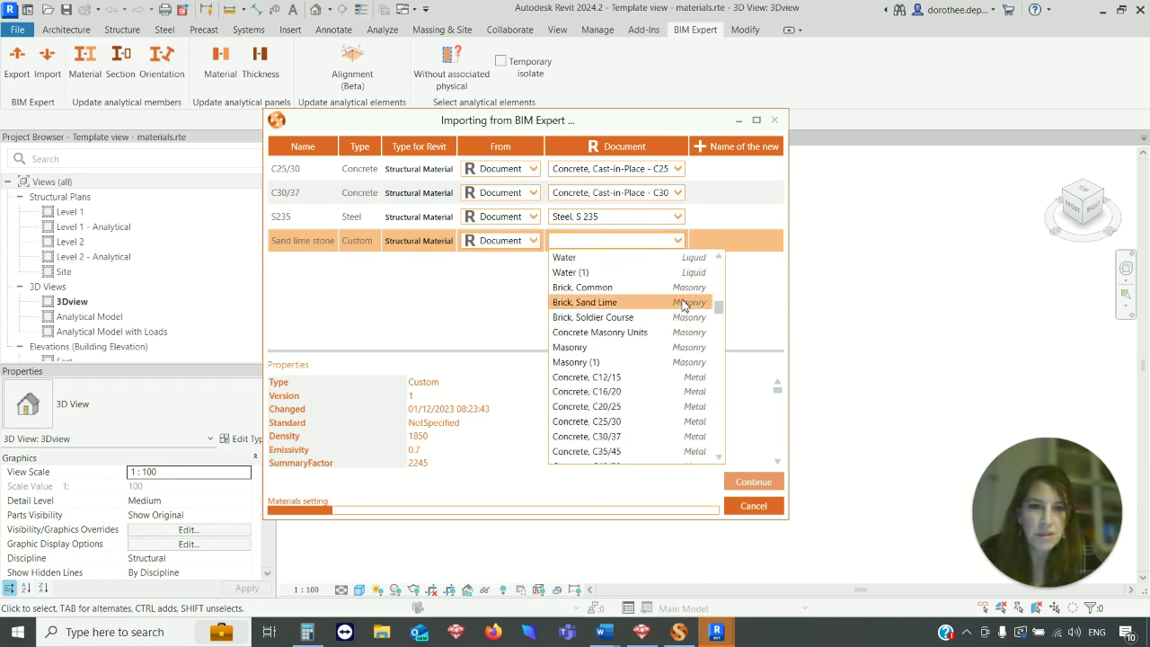
click(614, 306)
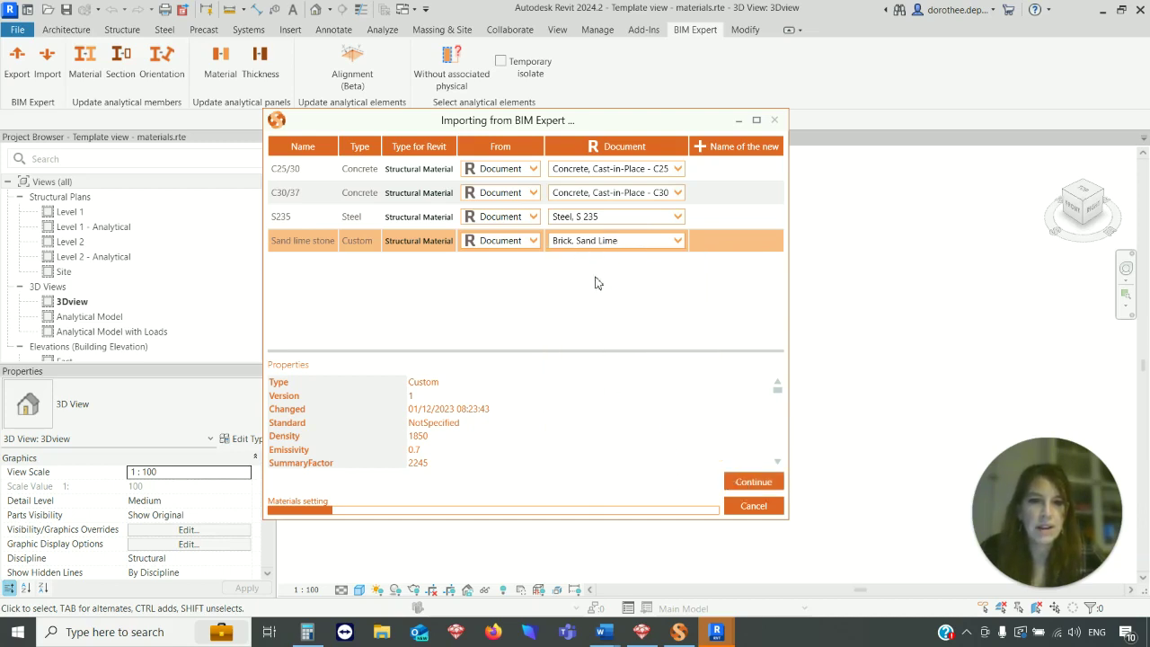
click(740, 485)
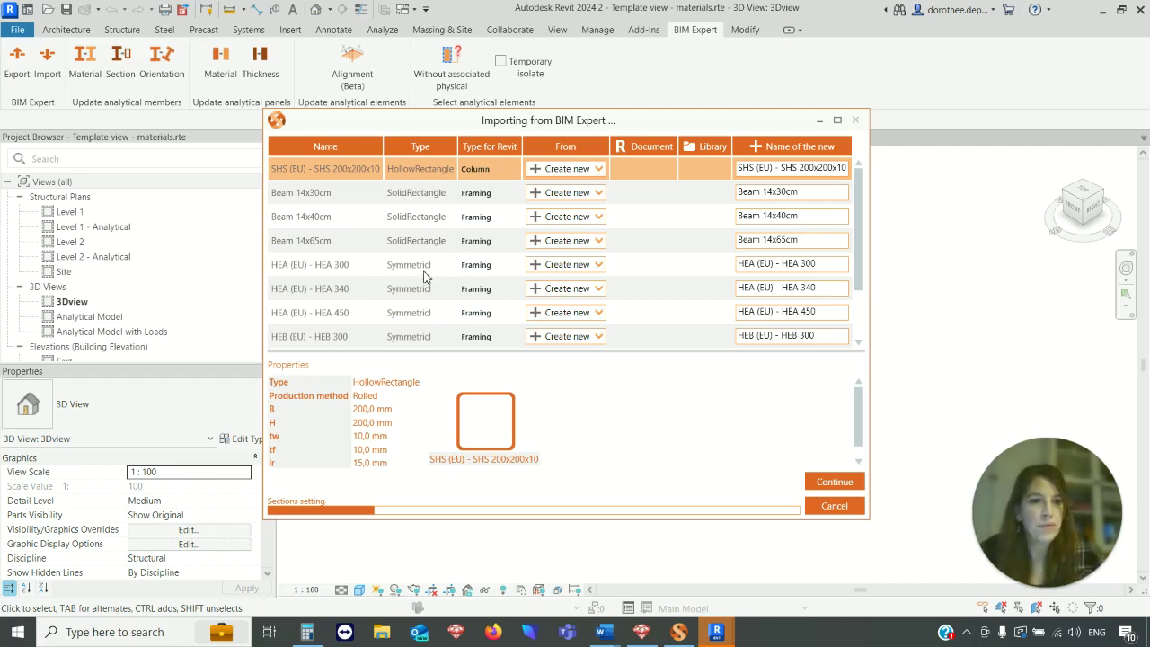
Step: Set the source of the HEA 300 framing section to Library and open its family file selection
scroll(426, 277, down, 1)
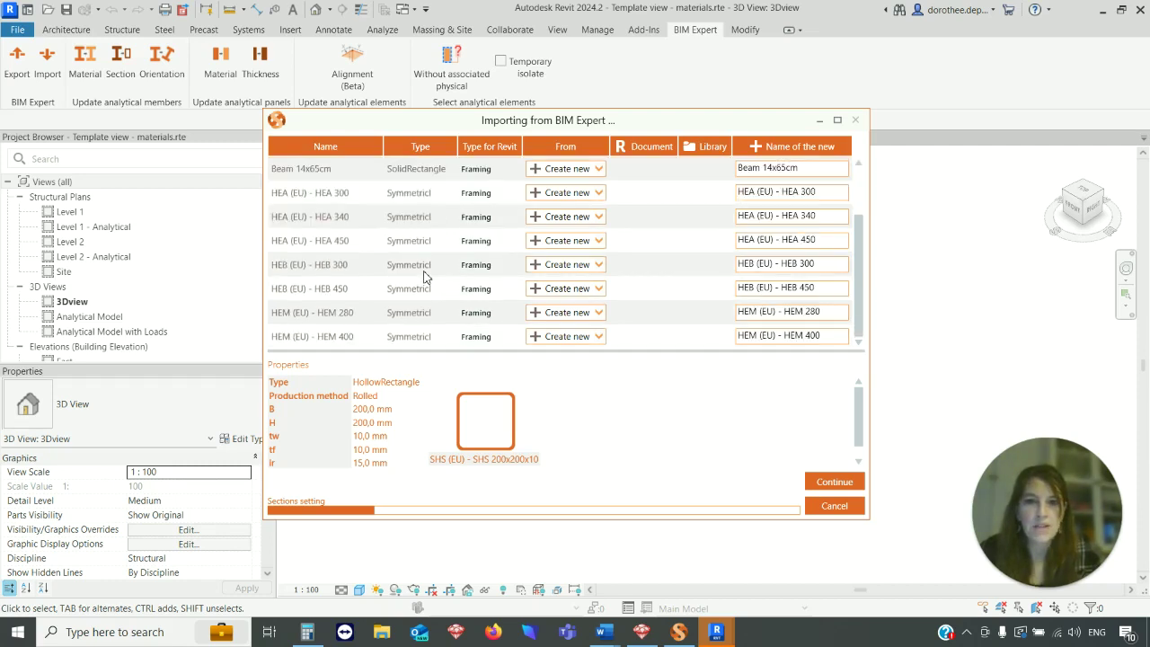
scroll(426, 277, up, 1)
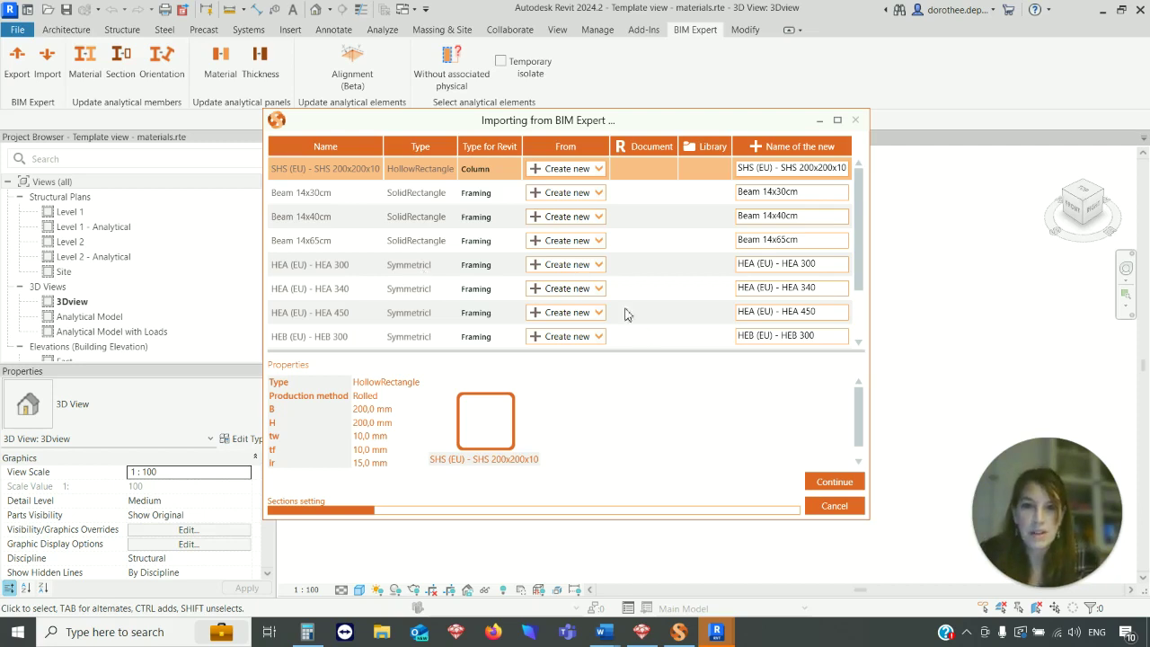
click(601, 268)
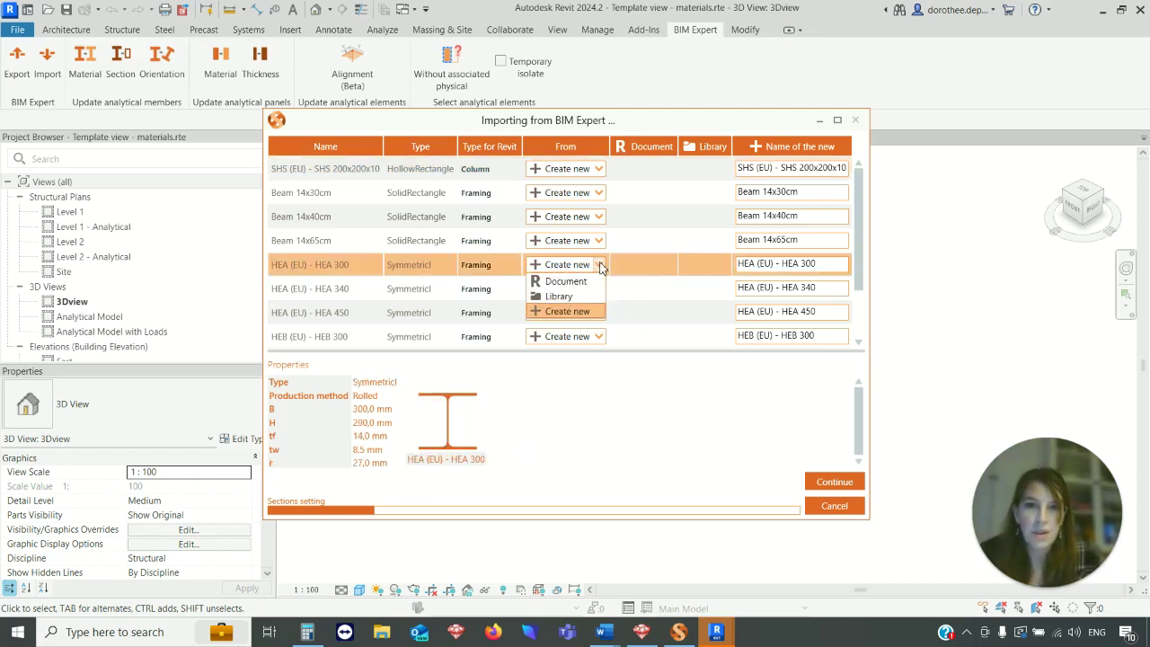
click(577, 293)
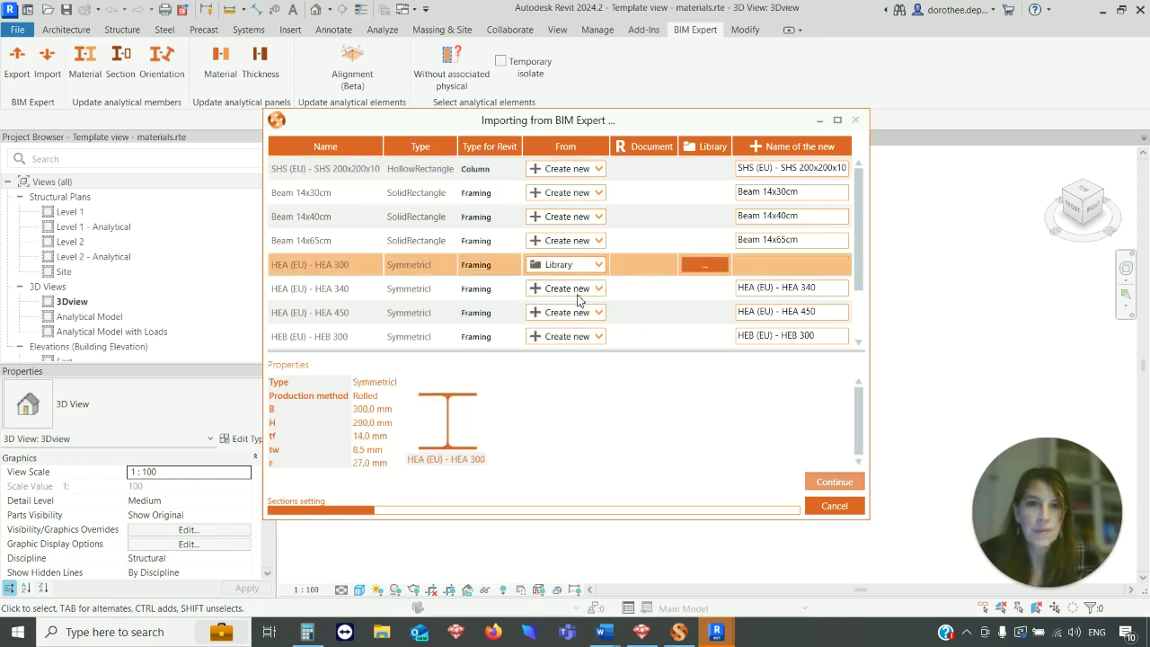
click(709, 269)
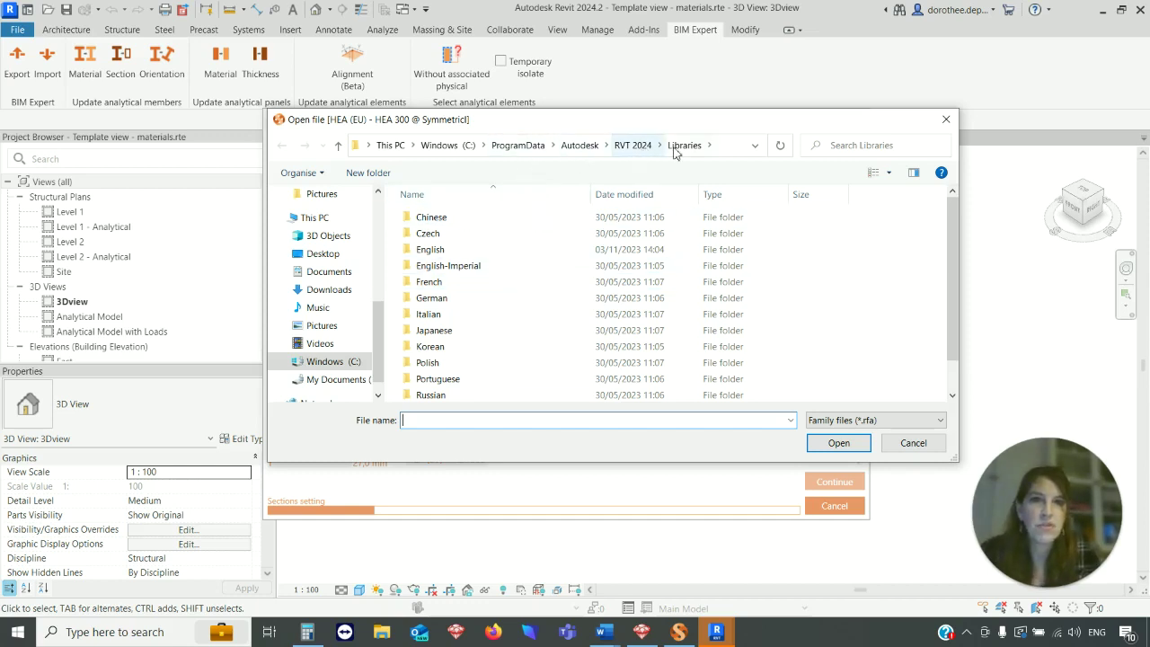
Step: Browse the Revit 2024 libraries to English, EURO, Structural Framing, Steel, Europe Specific
double_click(433, 254)
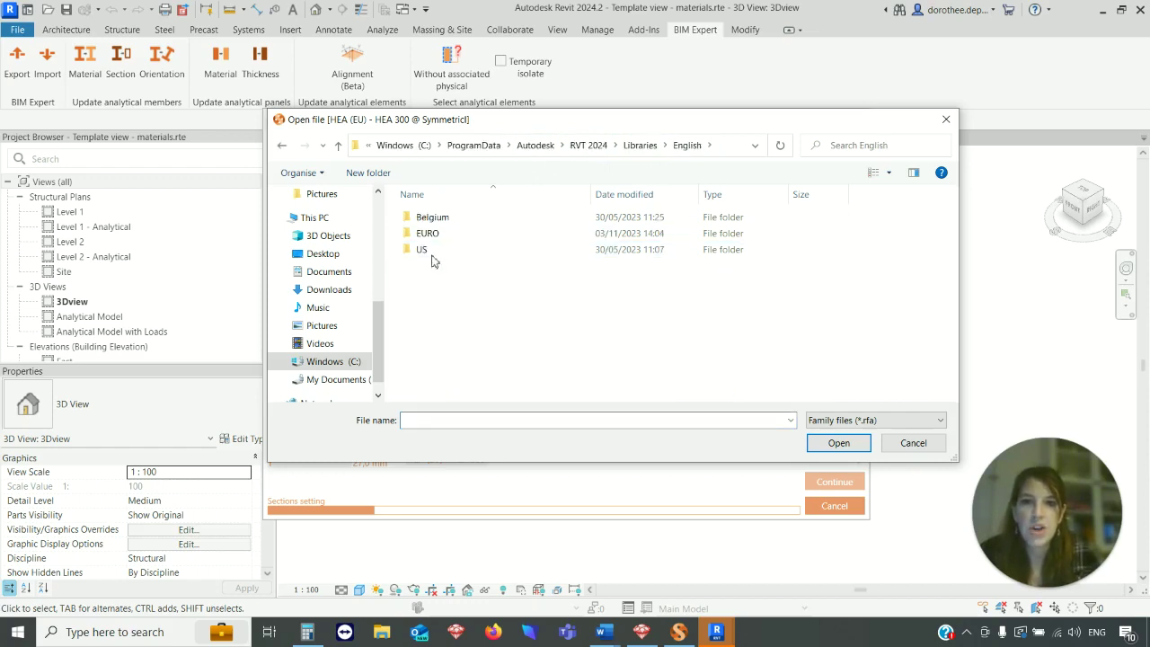
double_click(423, 311)
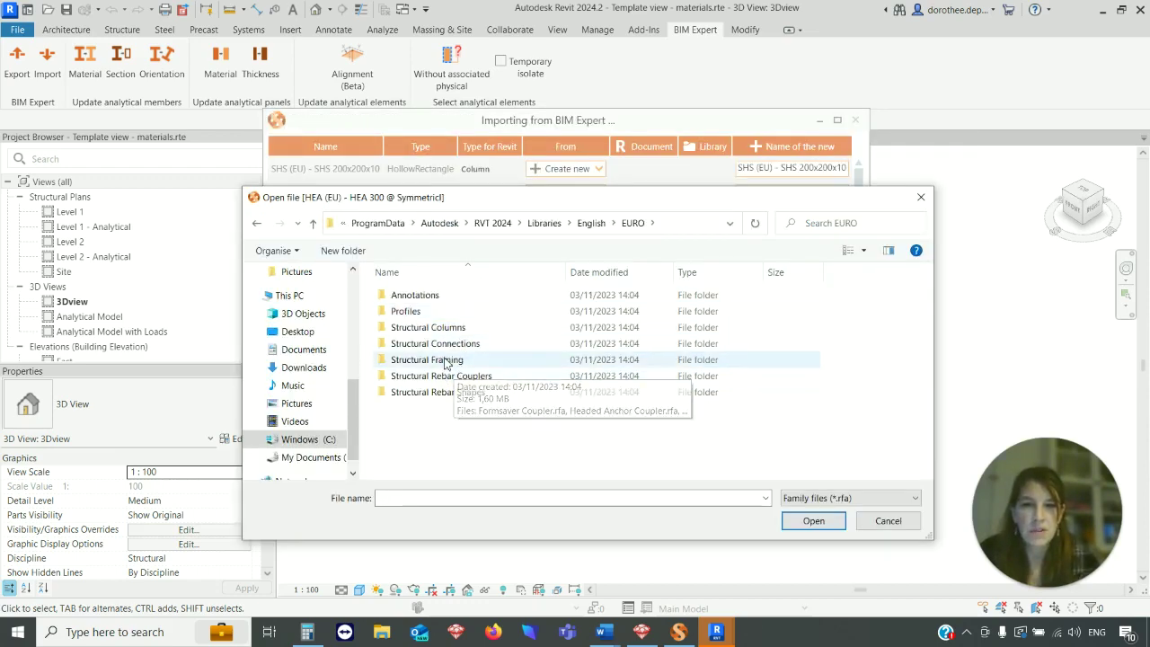
mouse_move(530, 191)
mouse_down()
mouse_move(503, 337)
mouse_move(507, 194)
mouse_up()
double_click(442, 363)
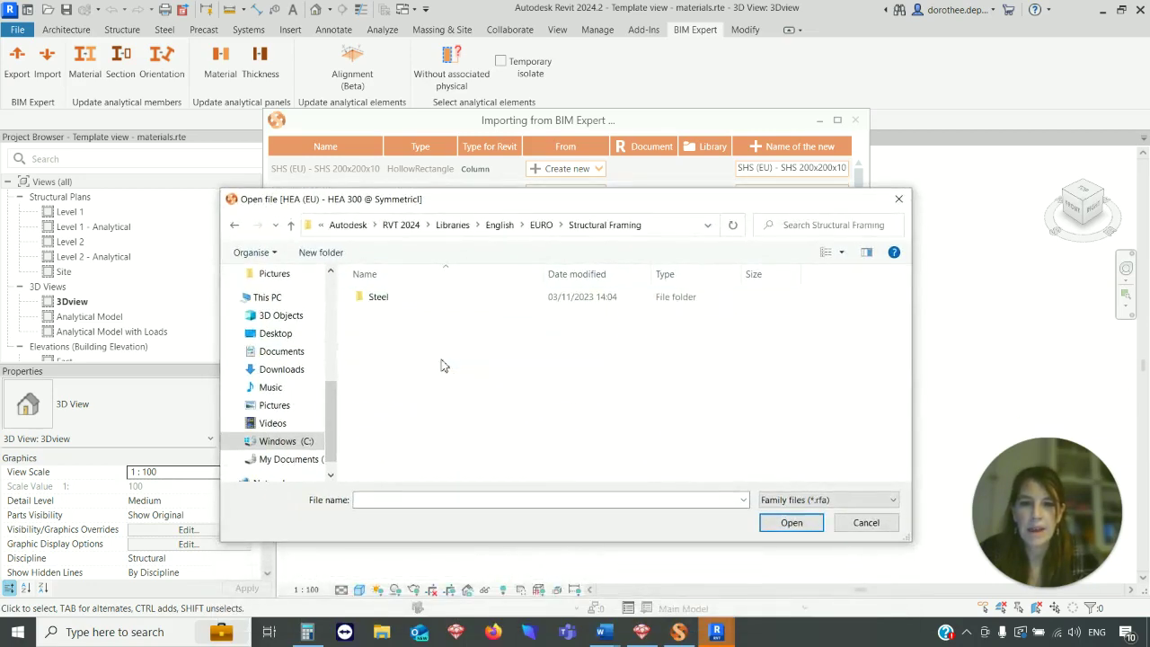
double_click(377, 298)
click(401, 302)
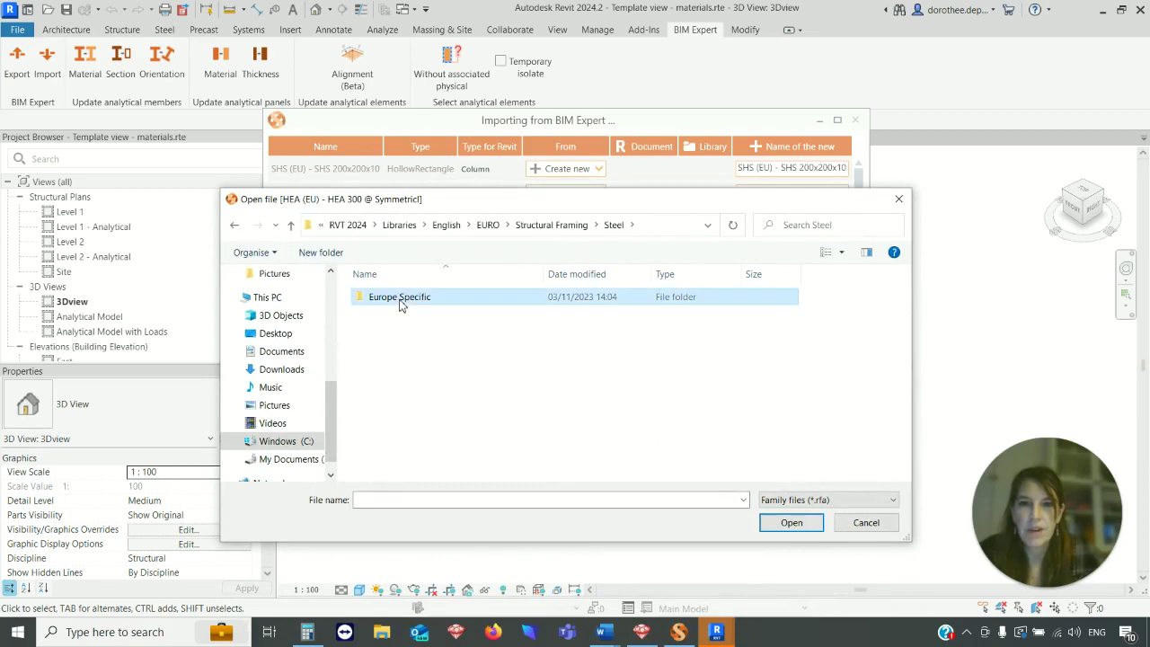
double_click(400, 302)
Step: Open the HE-A.rfa family and assign its HEA300 symbol to the HEA 300 section
scroll(491, 378, down, 3)
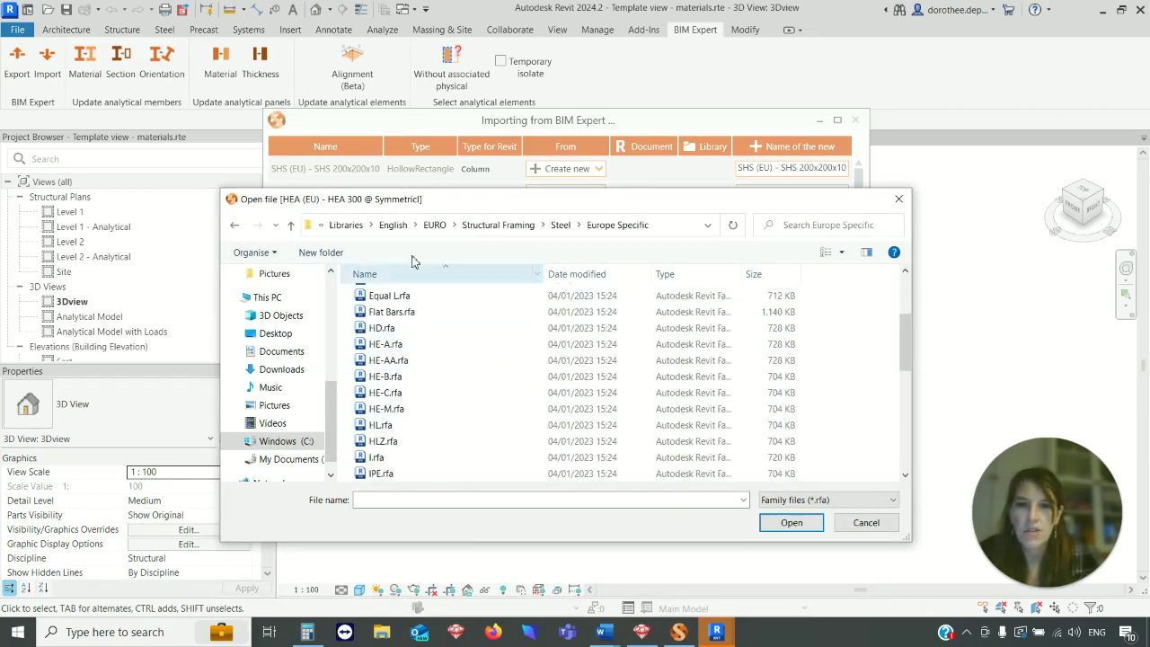
drag(438, 205, 484, 185)
click(378, 325)
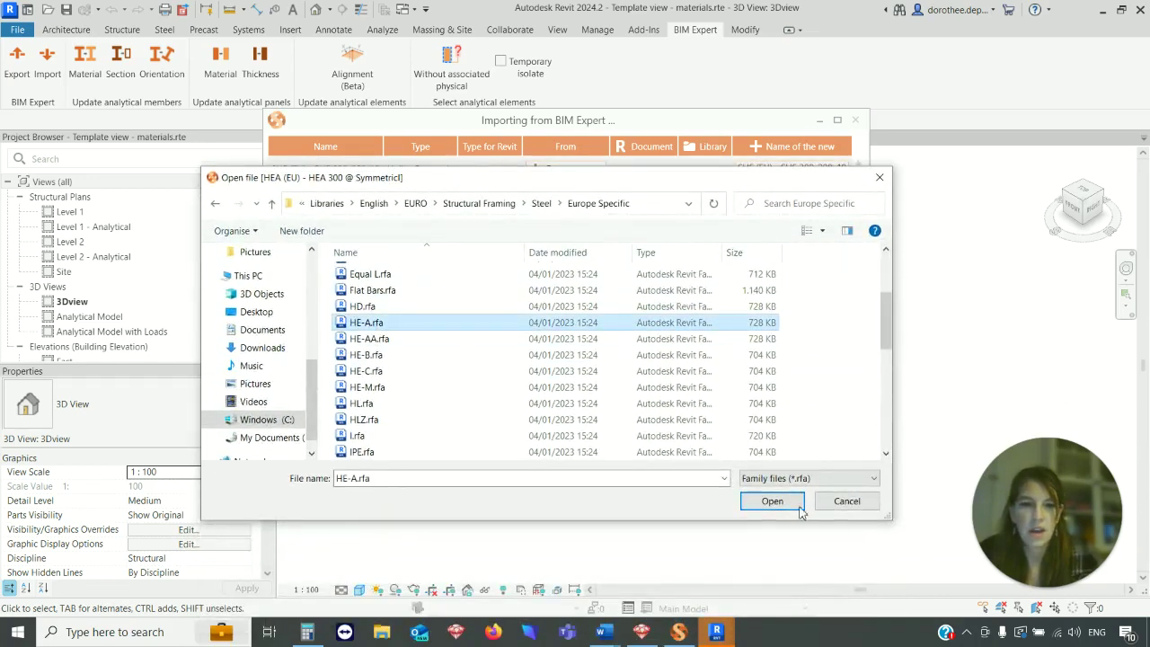
click(769, 503)
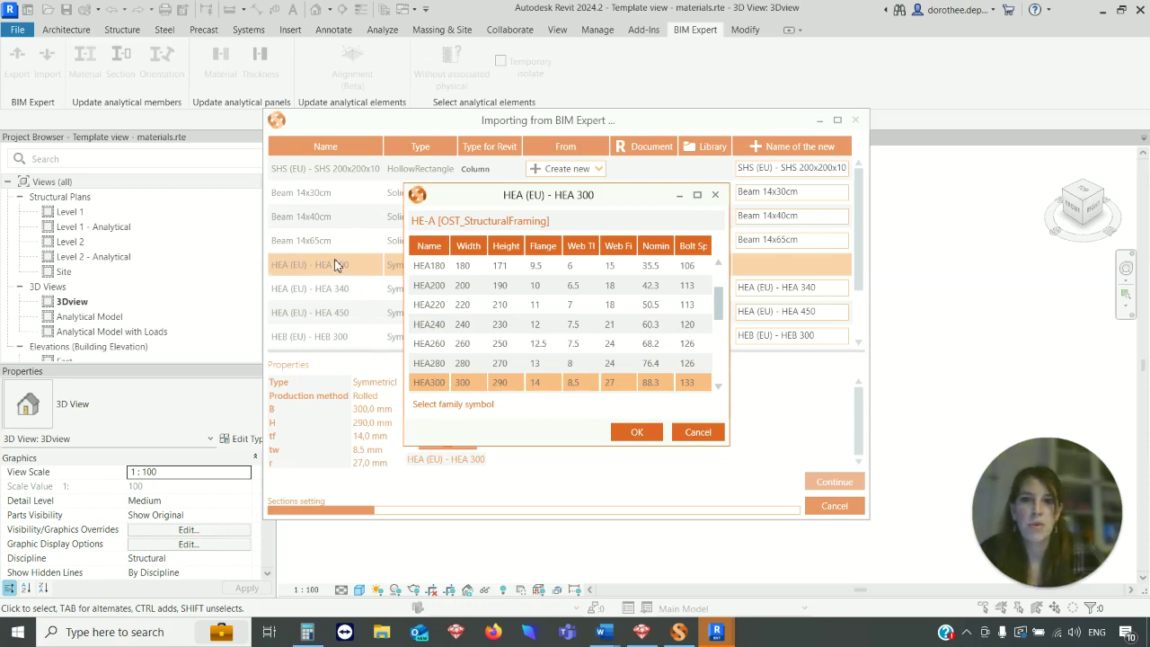
click(638, 433)
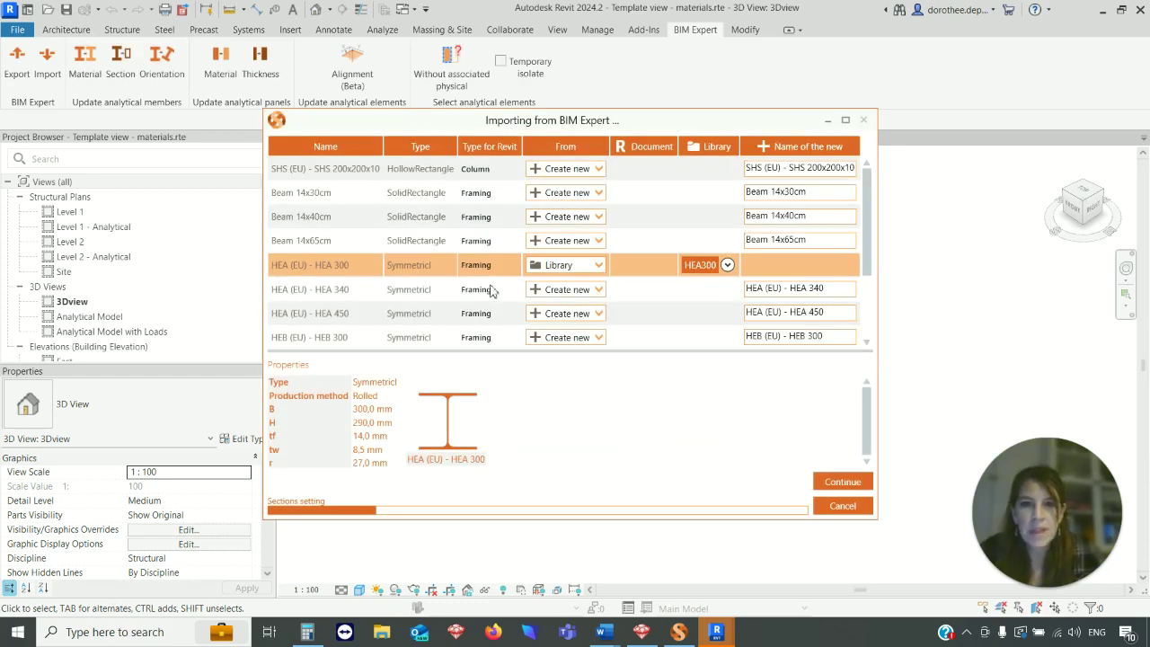
Step: Map the HEA 340 section to the HEA340 symbol of library family HE-A.rfa and continue to the plate sections setting
click(599, 289)
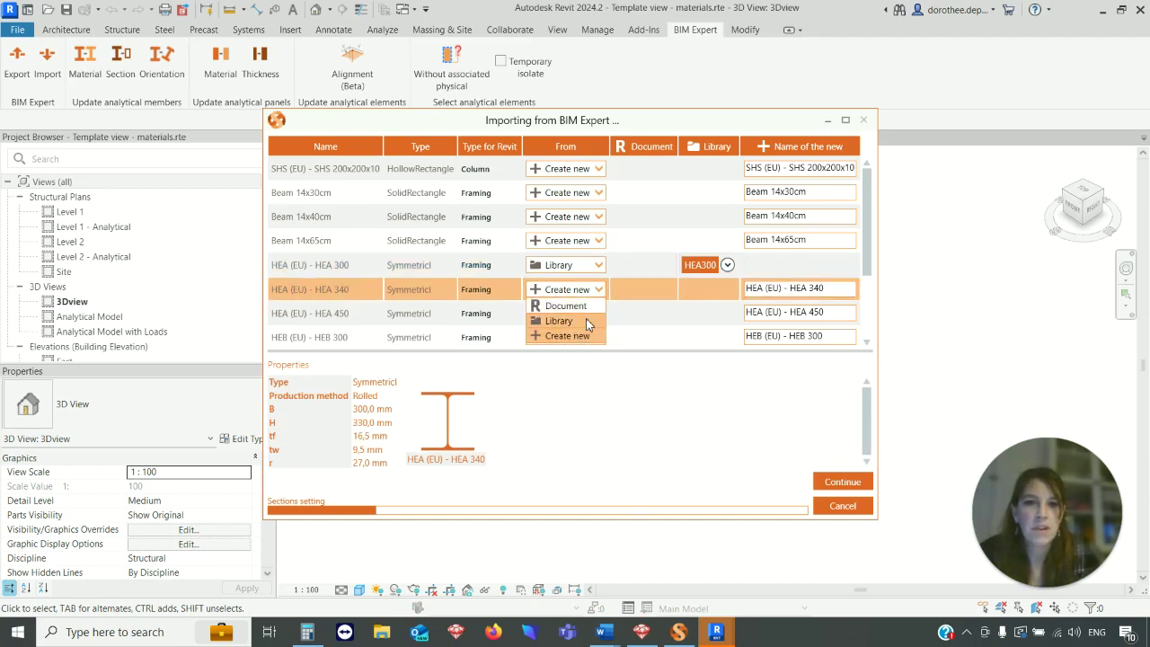
click(586, 321)
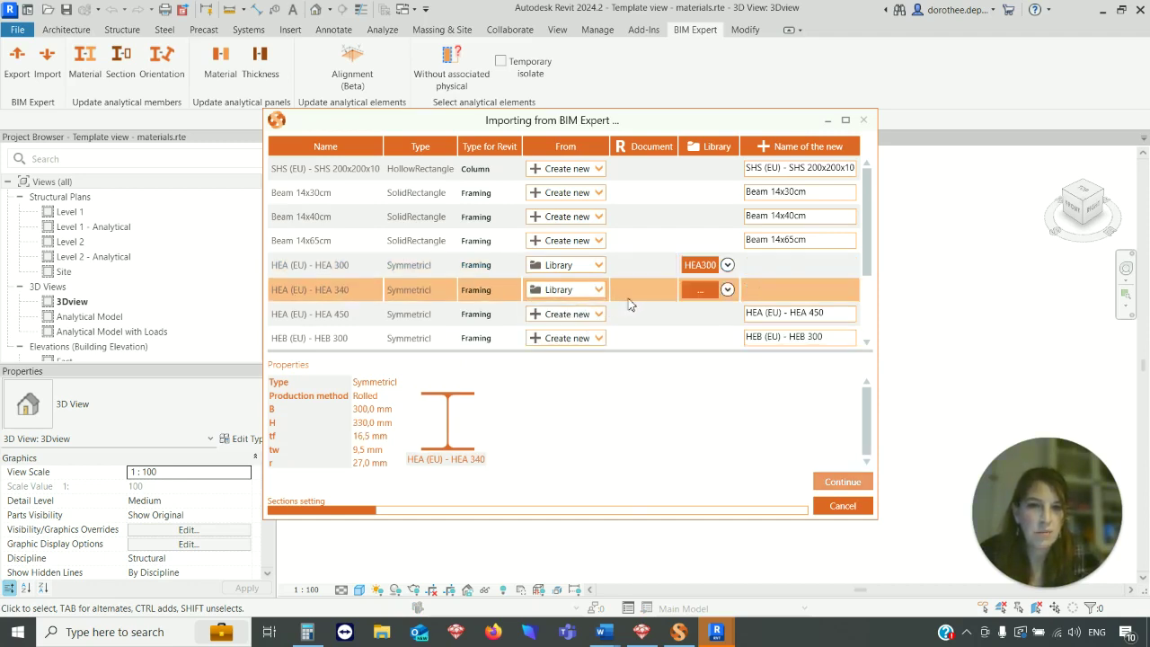
click(728, 292)
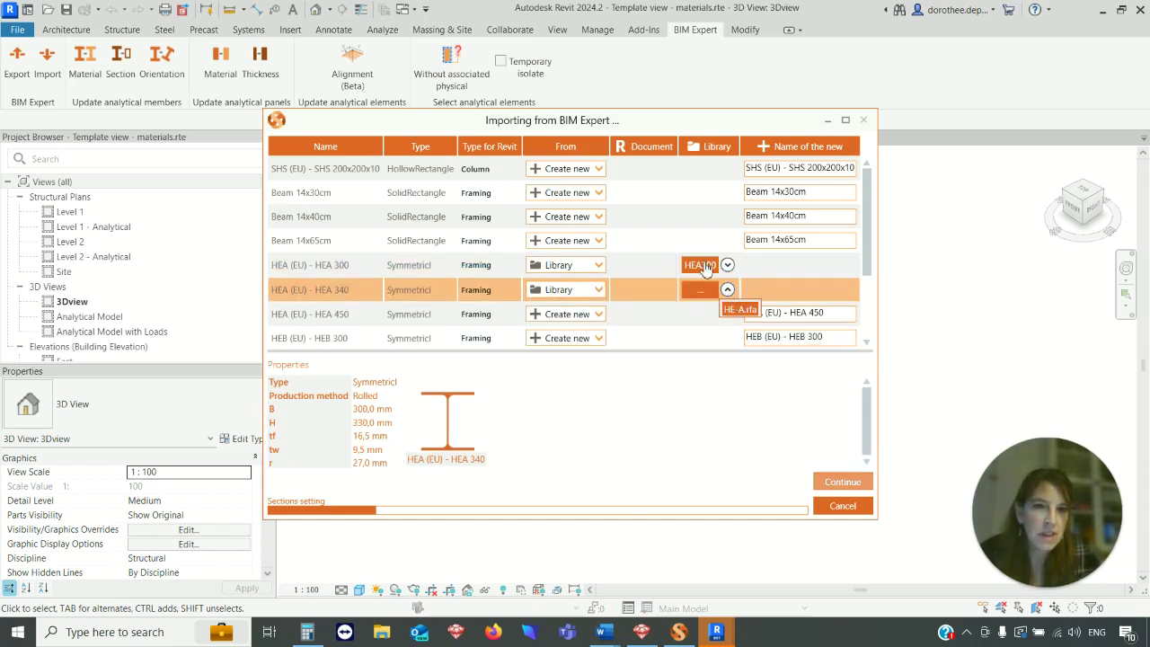
click(735, 311)
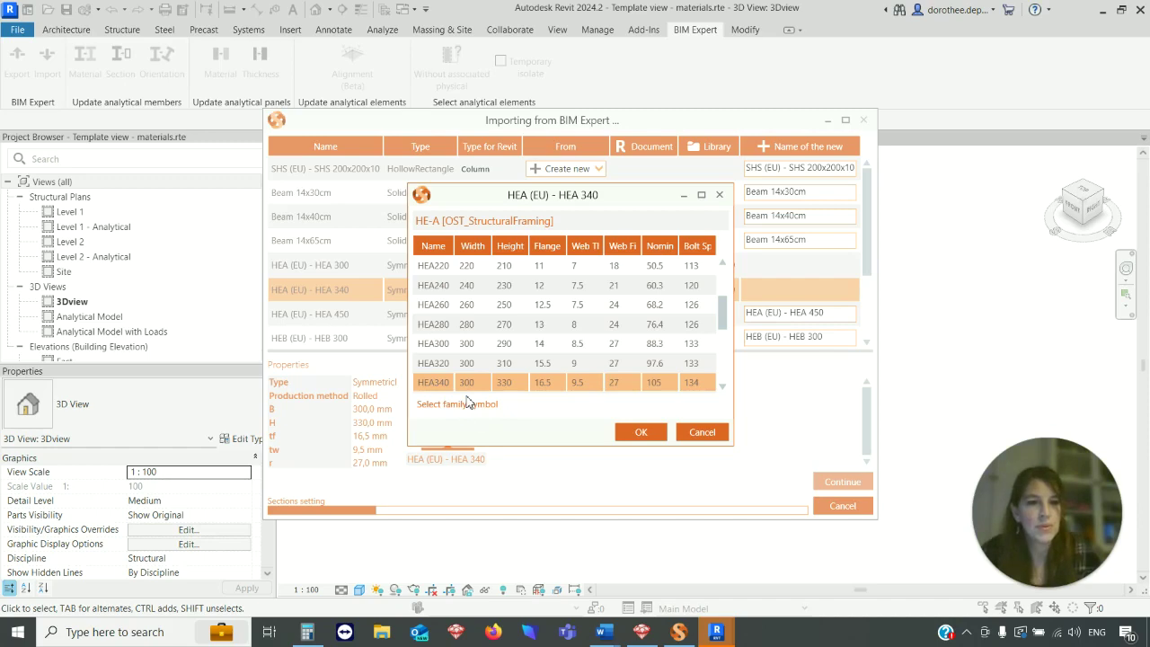
click(642, 433)
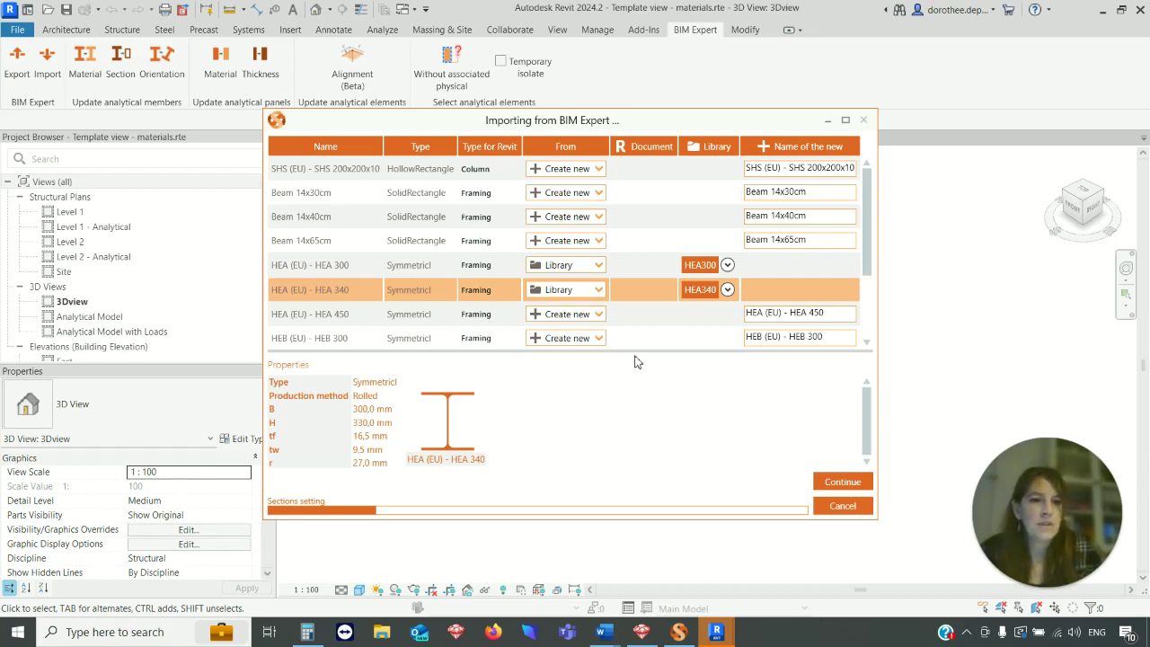
click(834, 484)
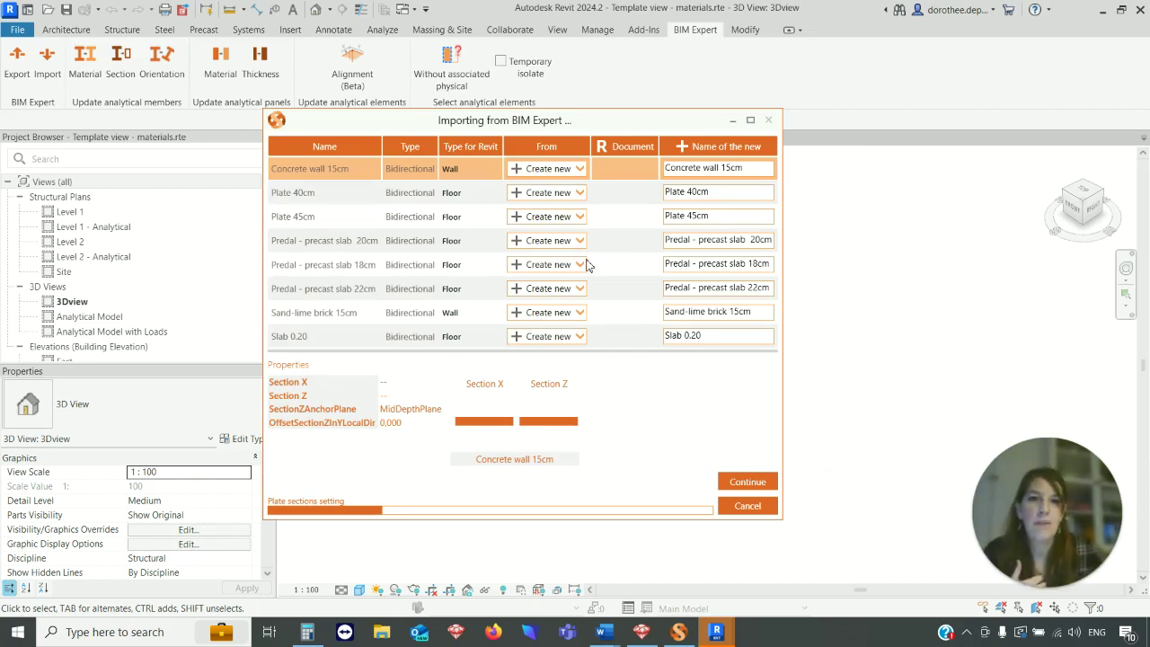
Step: Accept creating all plate sections as new types to complete the import, and switch back to Revit to inspect the building in 3Dview
click(745, 482)
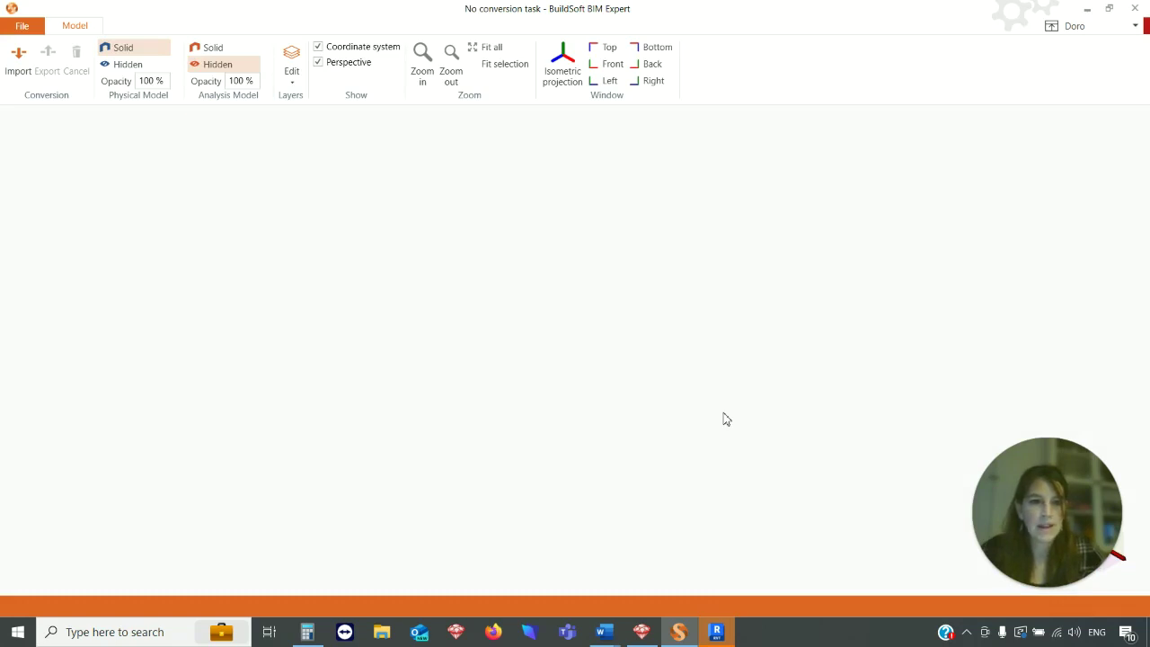
click(716, 631)
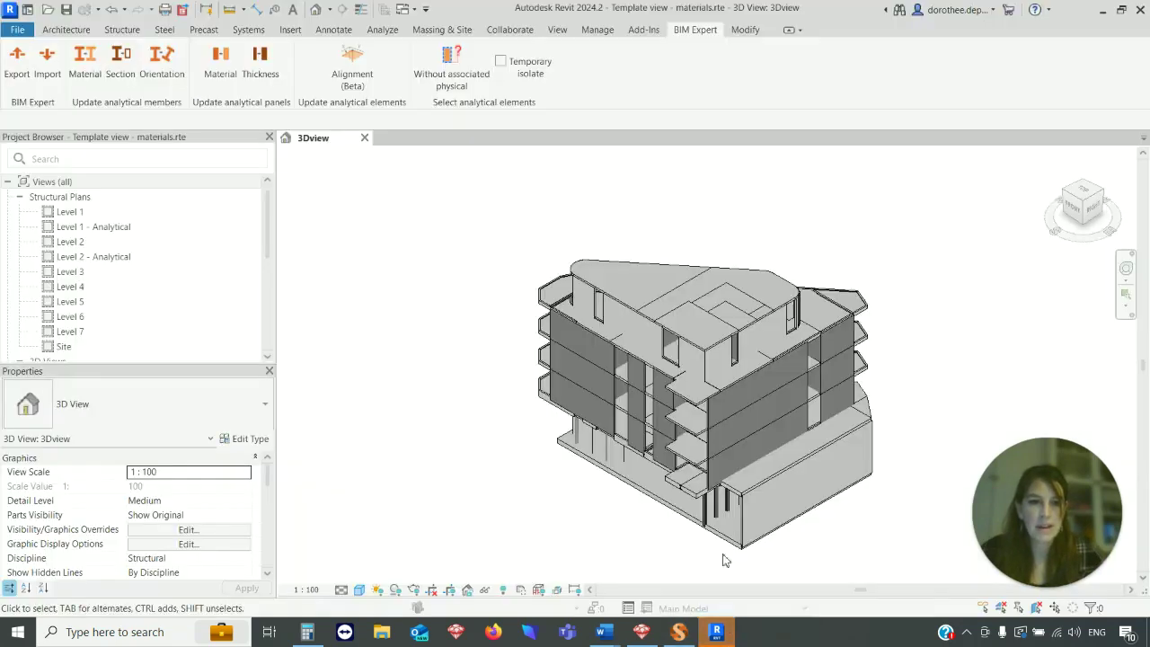
scroll(834, 546, up, 2)
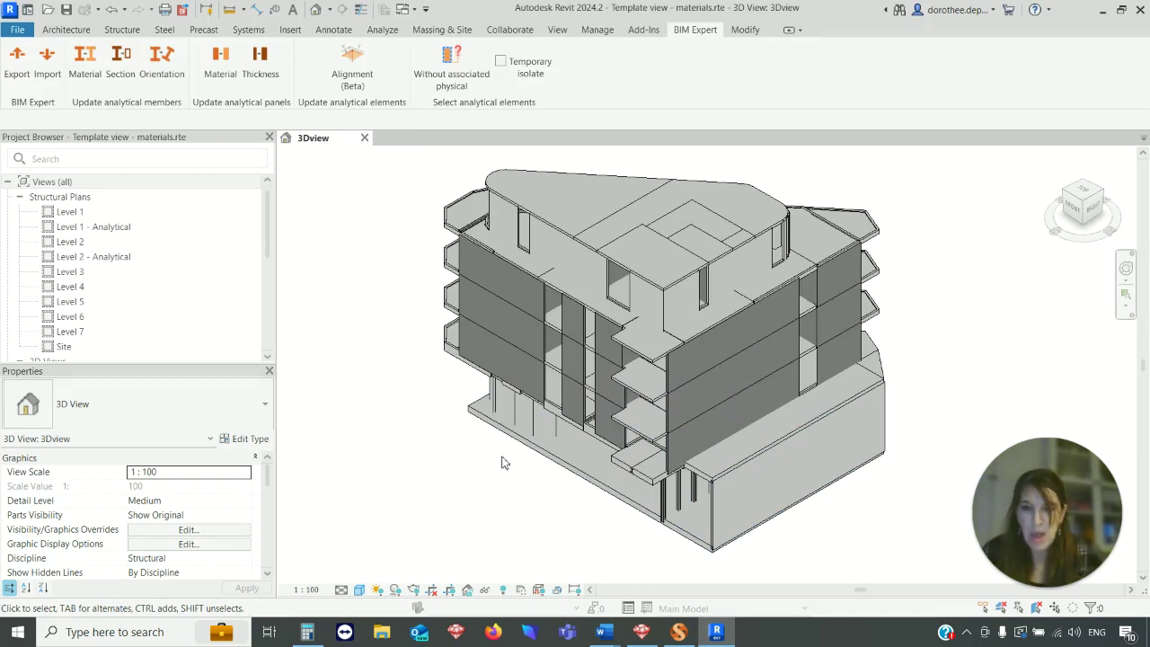
Step: Open the Analytical Model view of the imported building, followed by the Analytical Model with Loads view
scroll(162, 276, down, 3)
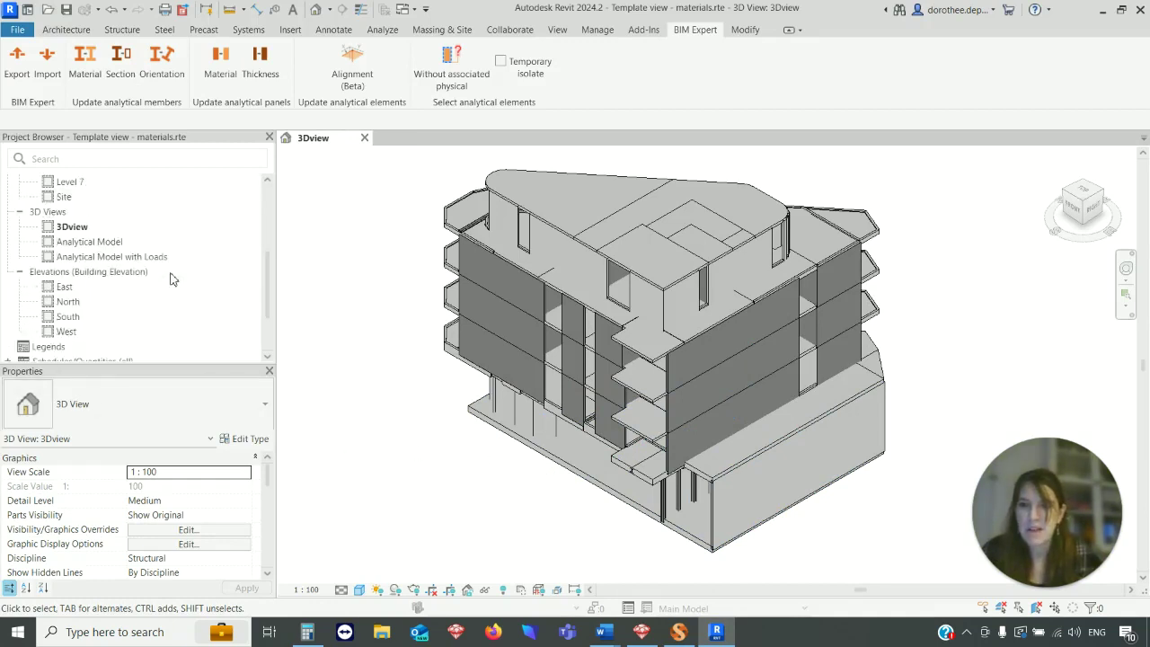
double_click(140, 243)
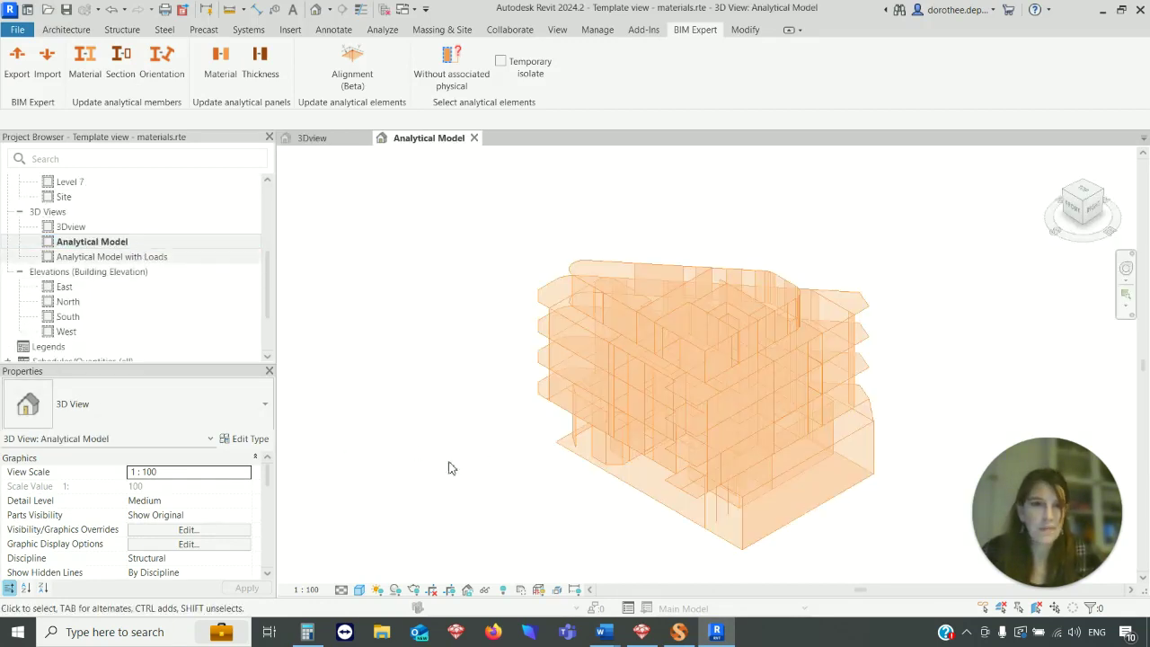
scroll(816, 546, up, 2)
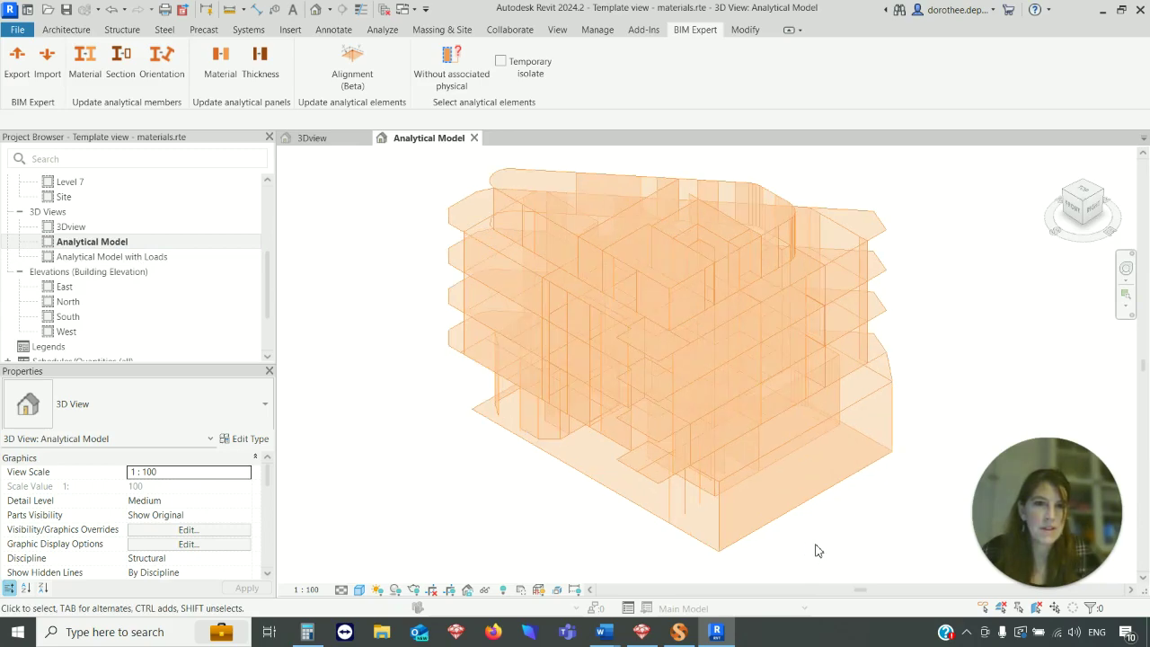
click(104, 258)
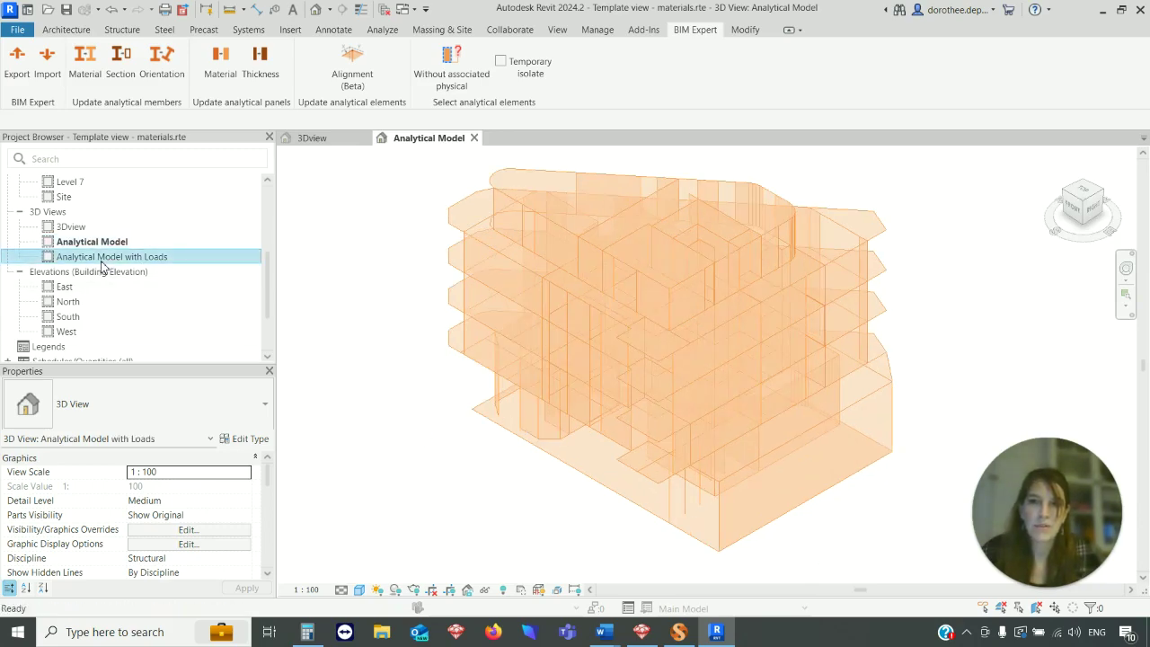
double_click(102, 258)
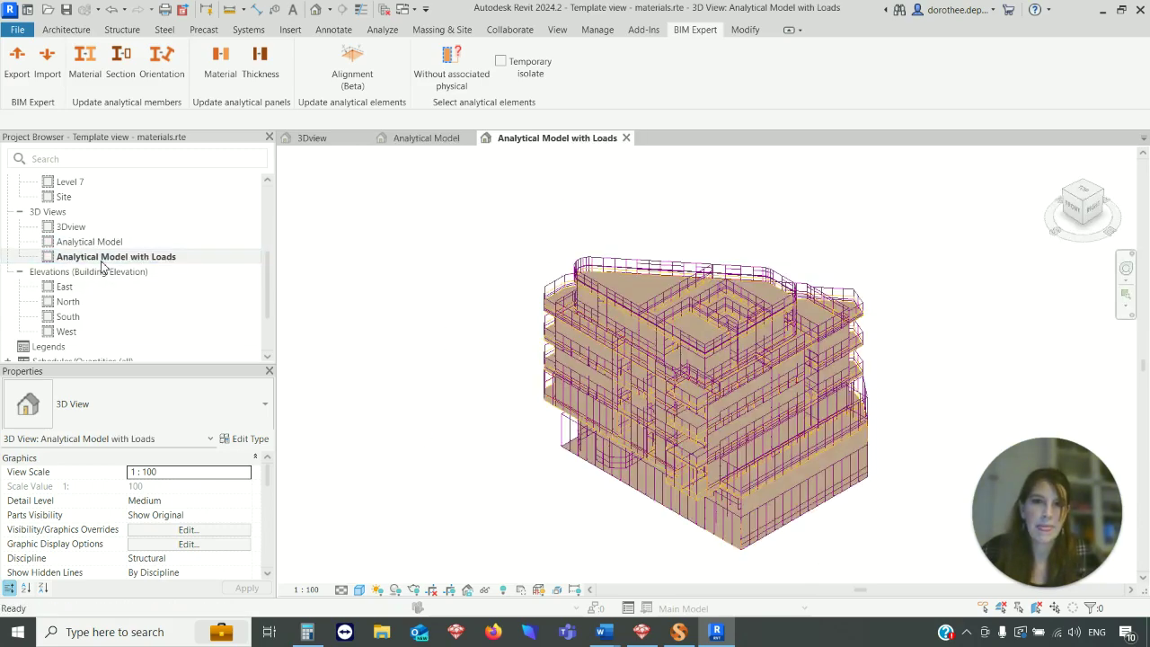